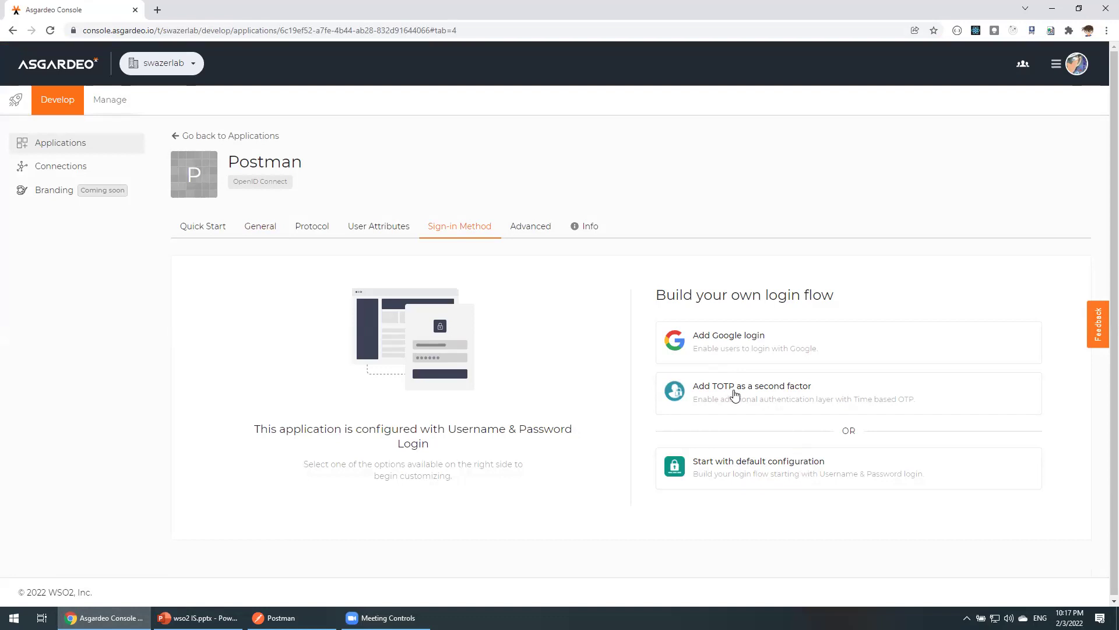
Add TOTP as step 2 after Username & Password in the Postman app's sign-in flow and update it.
click(729, 395)
scroll(641, 392, down, 3)
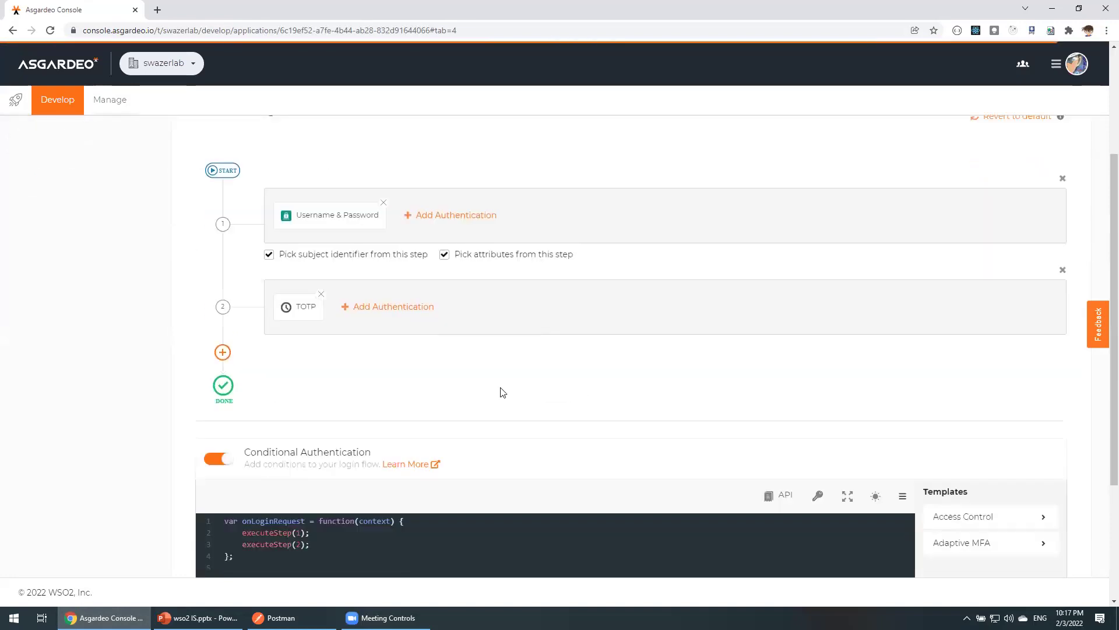
scroll(408, 395, up, 2)
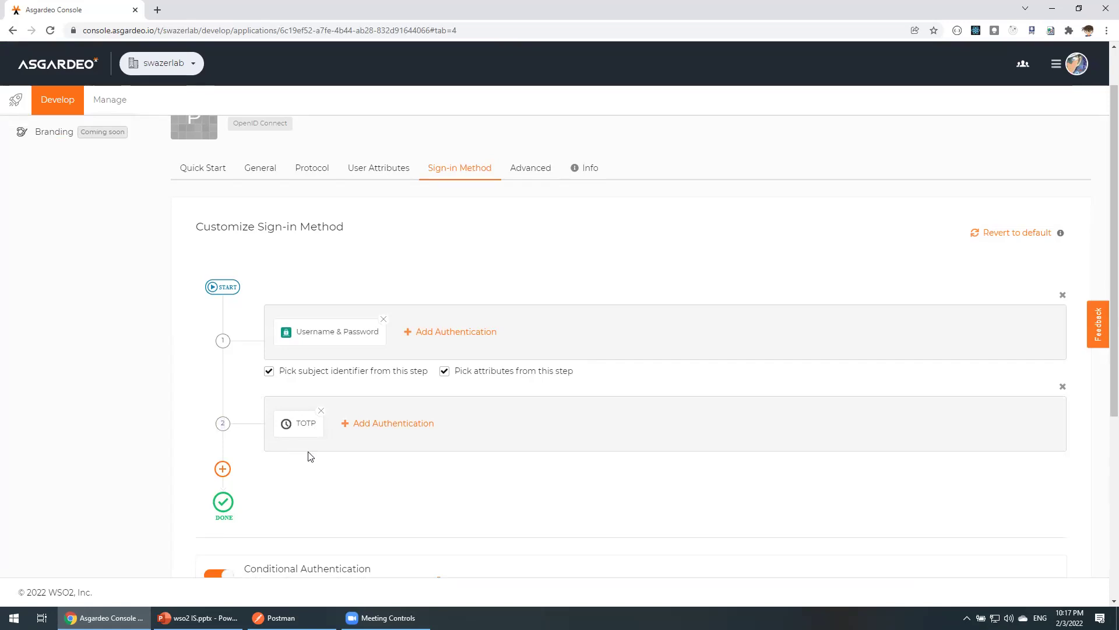
scroll(309, 455, down, 3)
scroll(393, 379, down, 2)
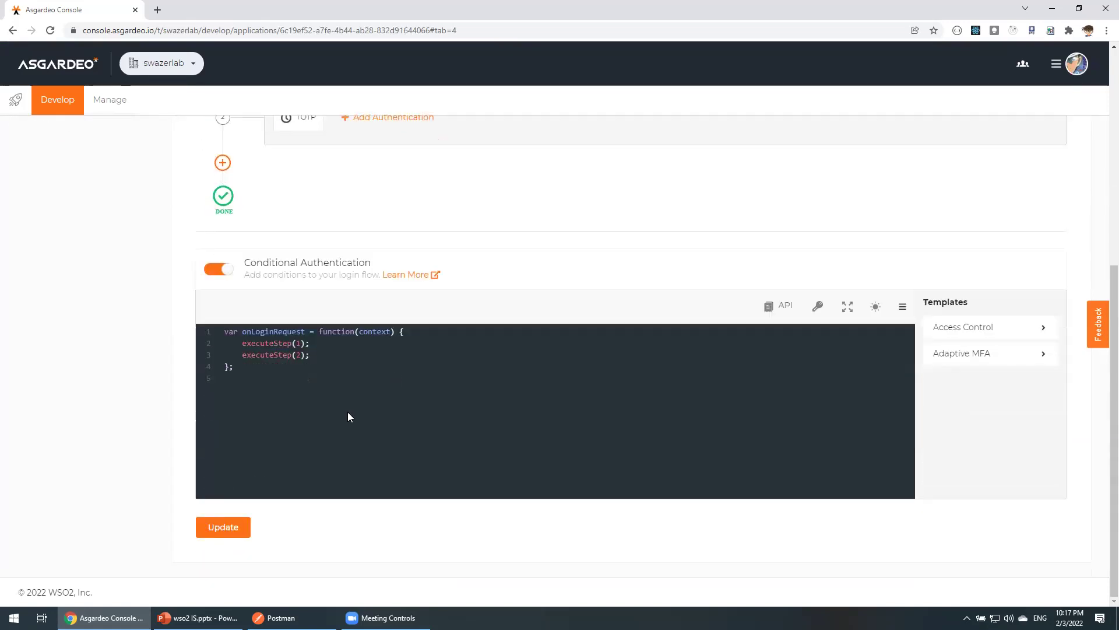
scroll(295, 464, up, 4)
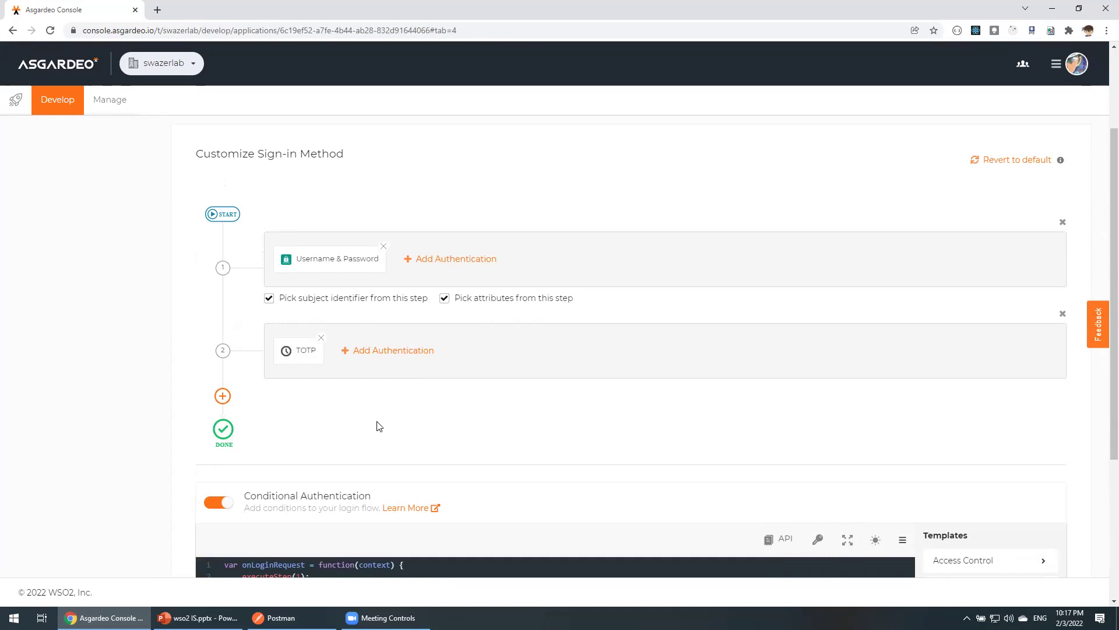
scroll(378, 426, down, 4)
click(221, 527)
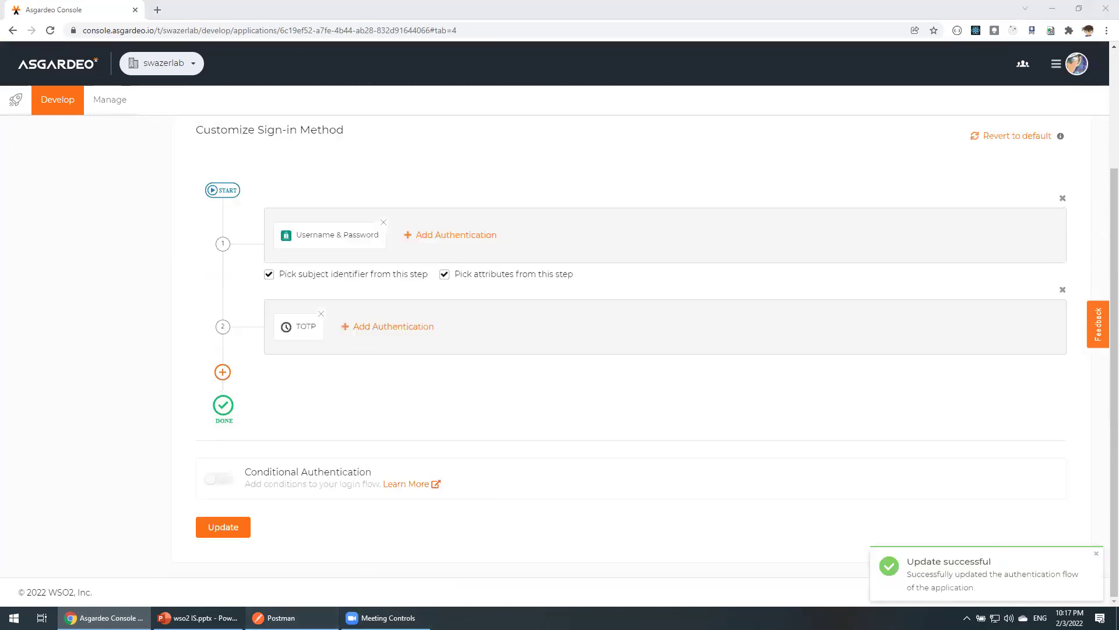
key(alt+Tab)
Copy the 001 - Grant_Code_Authorize request URL and load it in a new Edge window.
triple_click(410, 121)
key(ctrl+c)
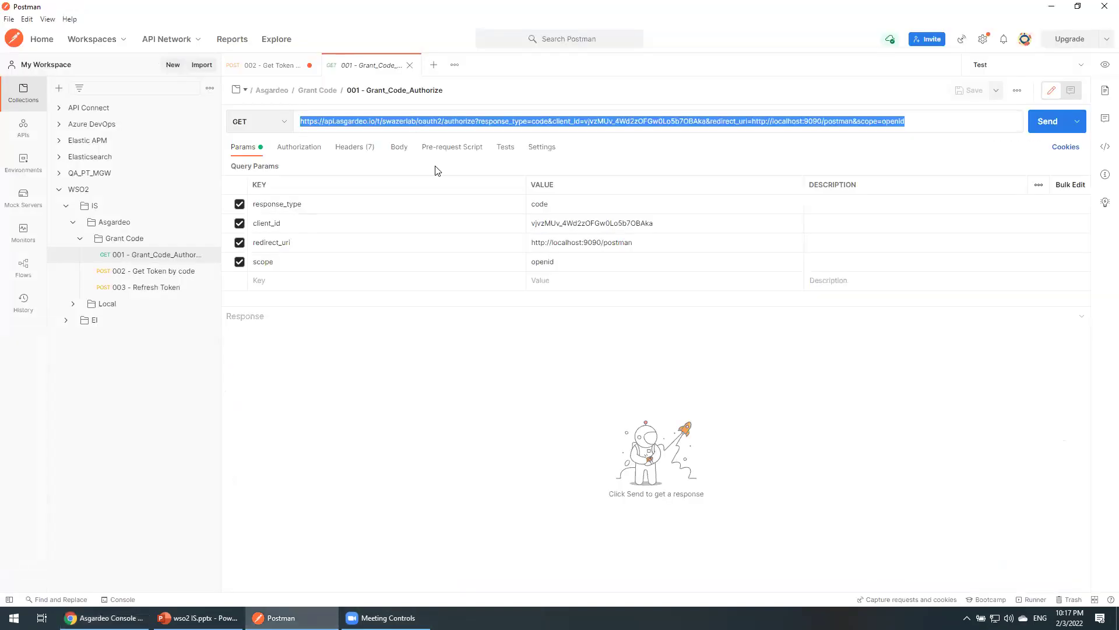
key(super)
text(edge)
key(Return)
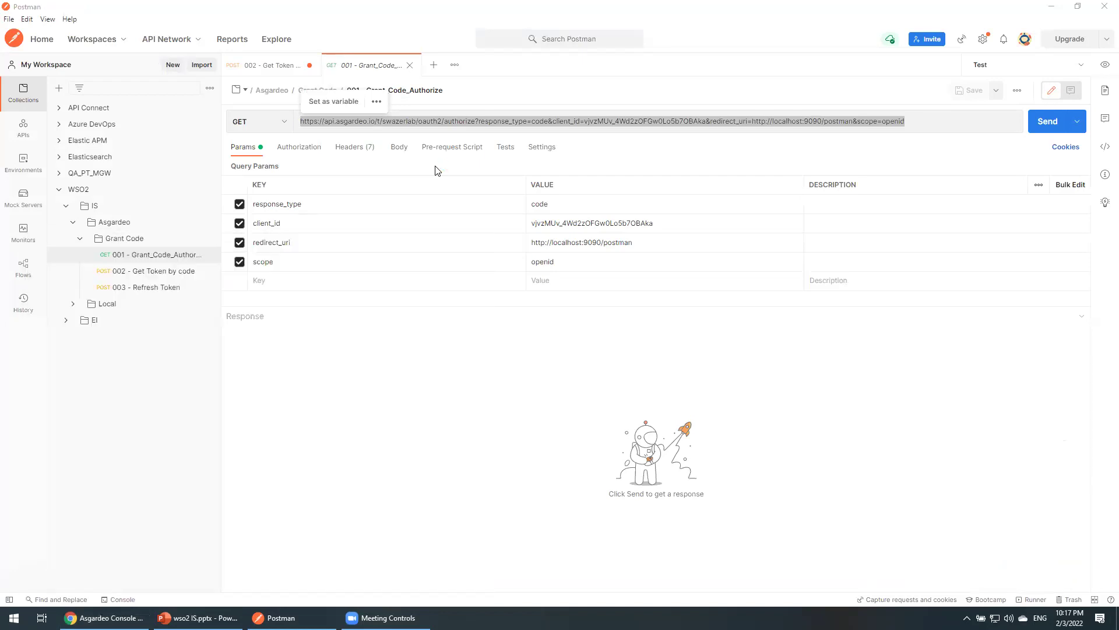
key(ctrl+v)
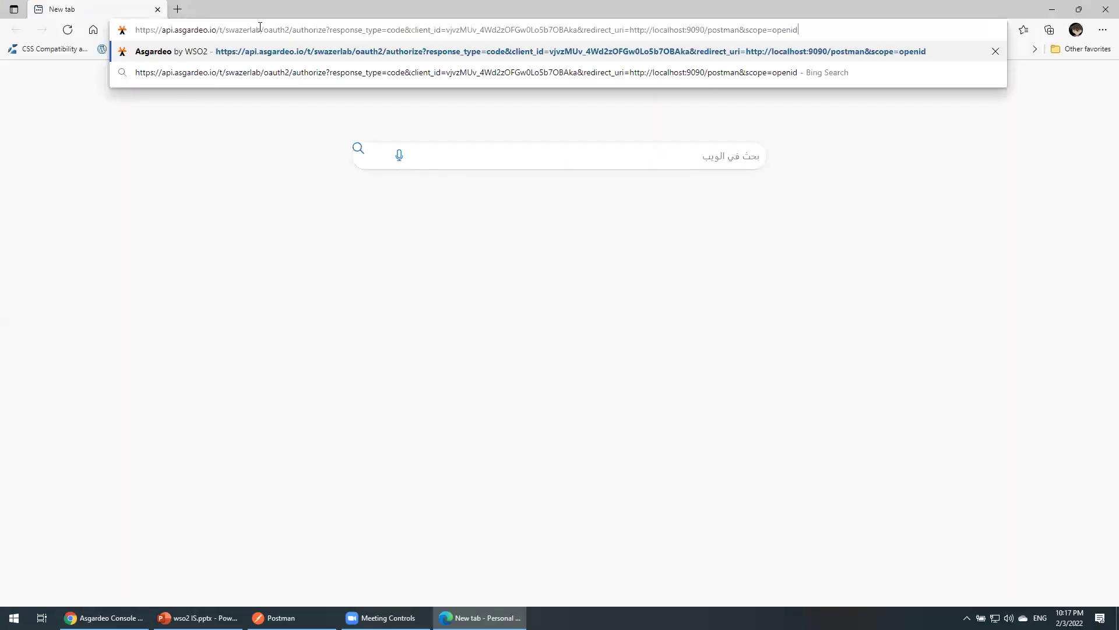
key(Return)
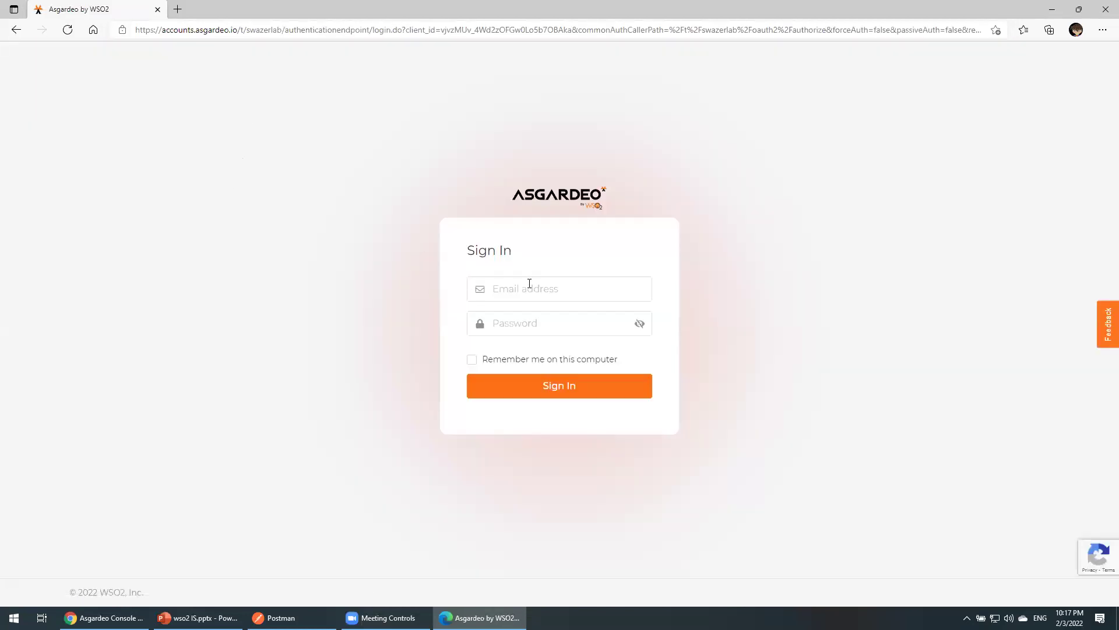
Sign in with the saved account email and the account password.
click(529, 283)
click(528, 329)
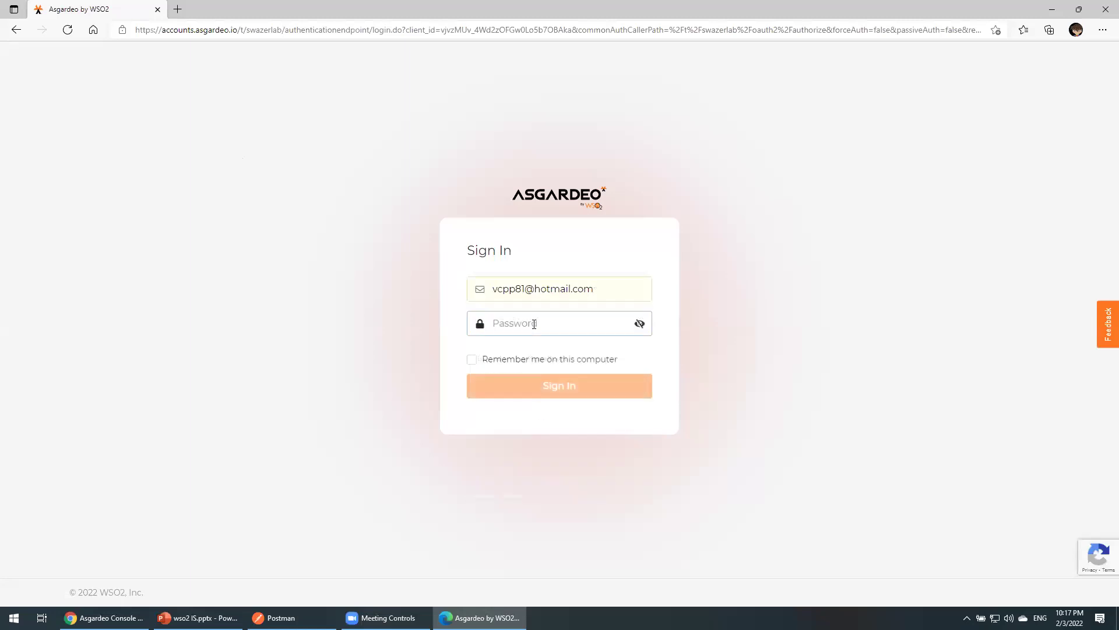
text(•)
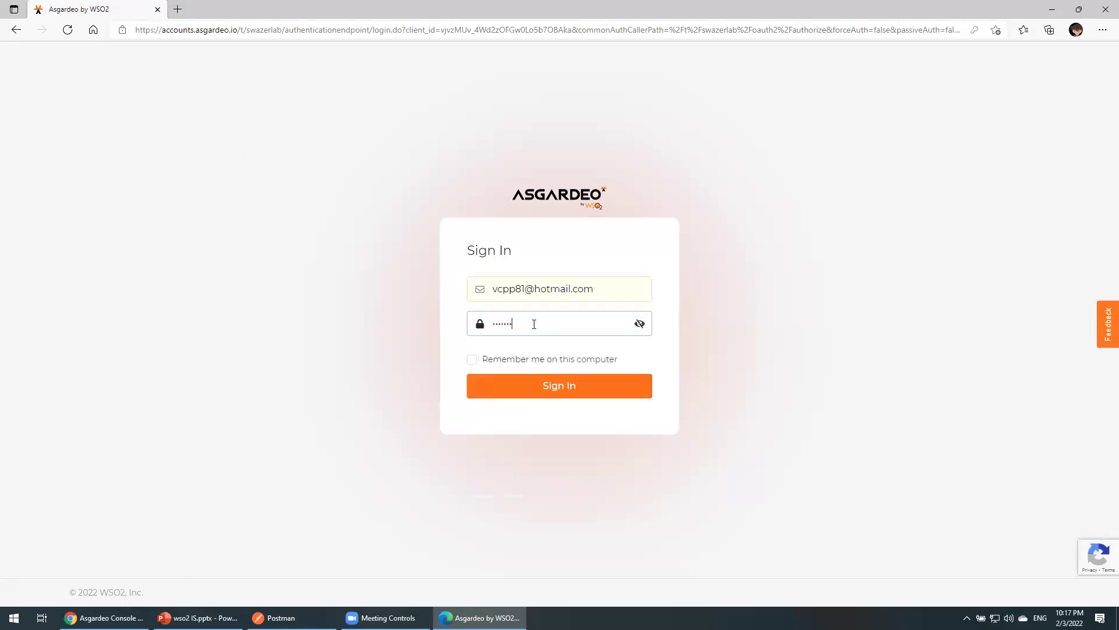
click(570, 392)
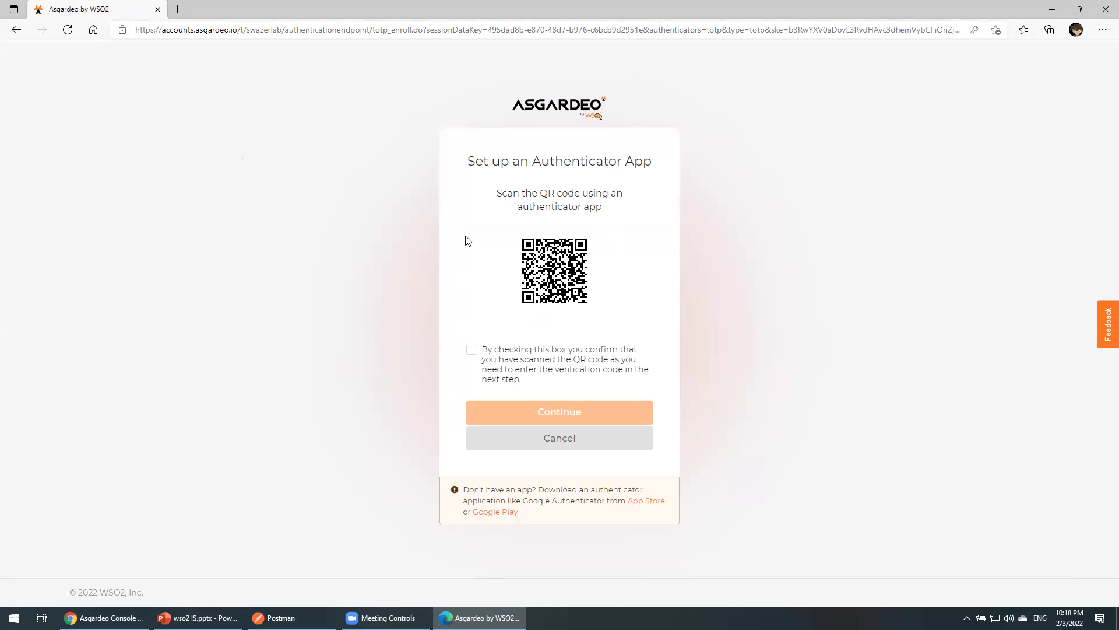
Confirm the authenticator QR code has been scanned and continue to code verification.
drag(536, 160, 643, 162)
click(565, 159)
click(472, 350)
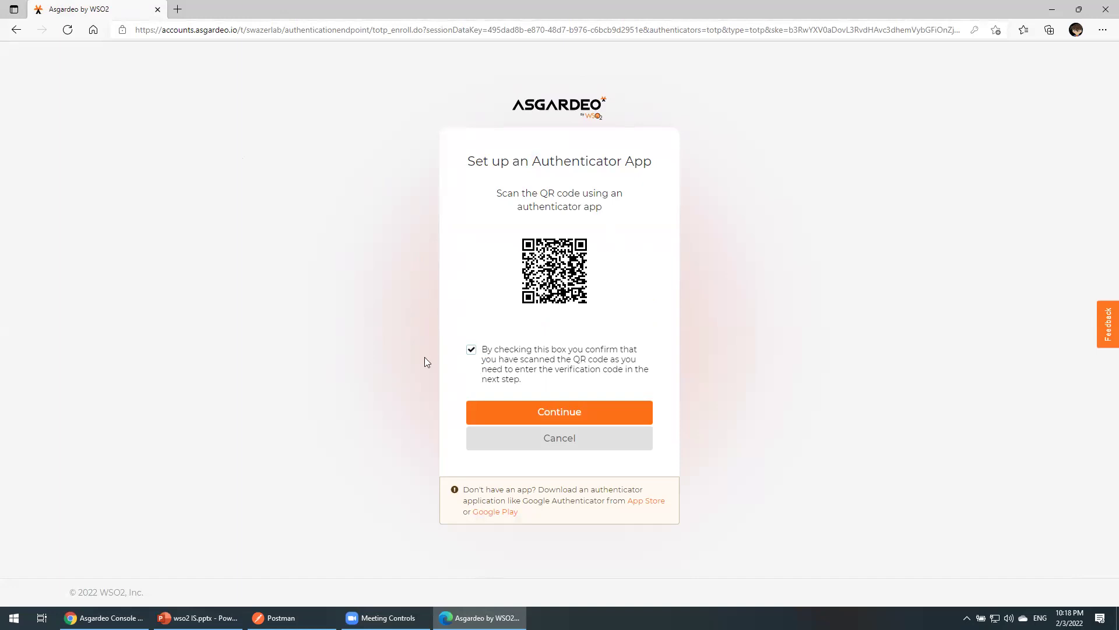
click(577, 418)
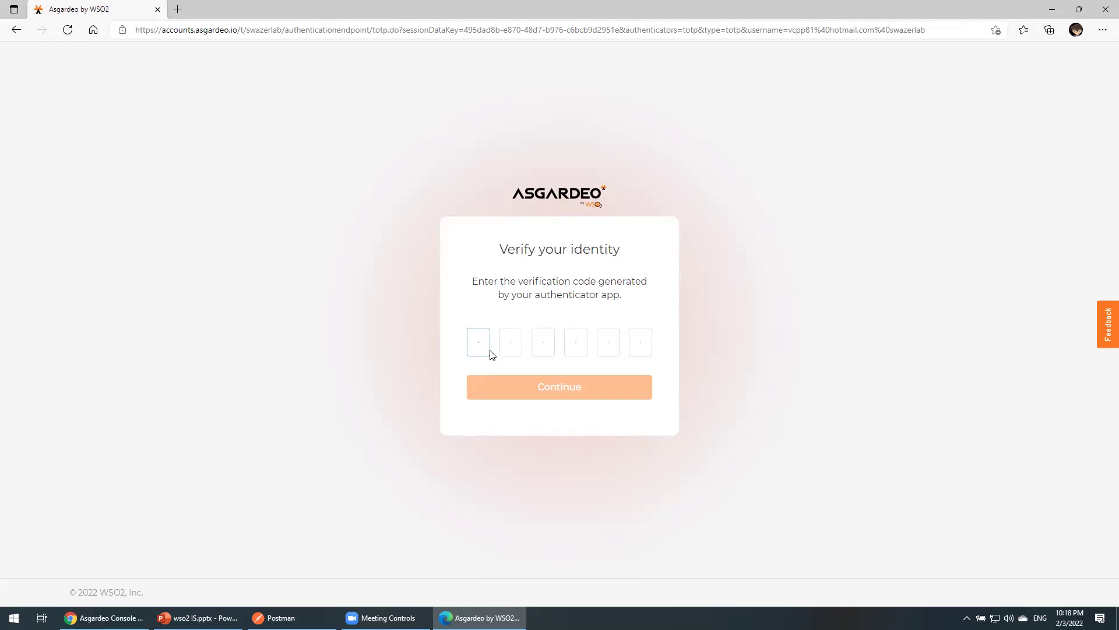
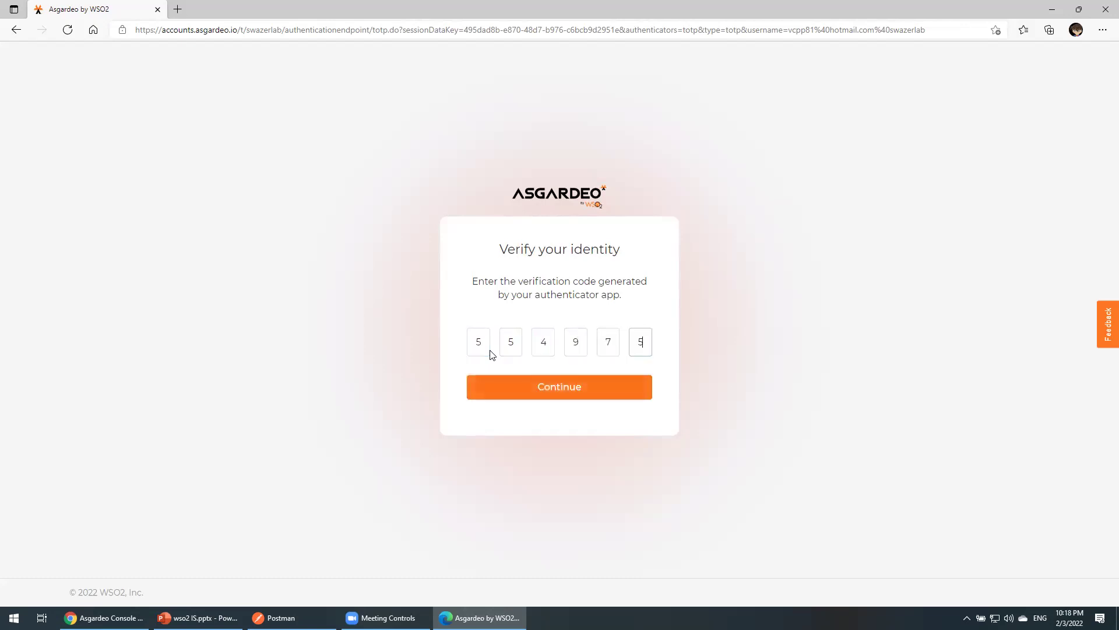
Submit the six-digit authenticator code and take the authorization code from the localhost:9090/postman redirect.
click(542, 385)
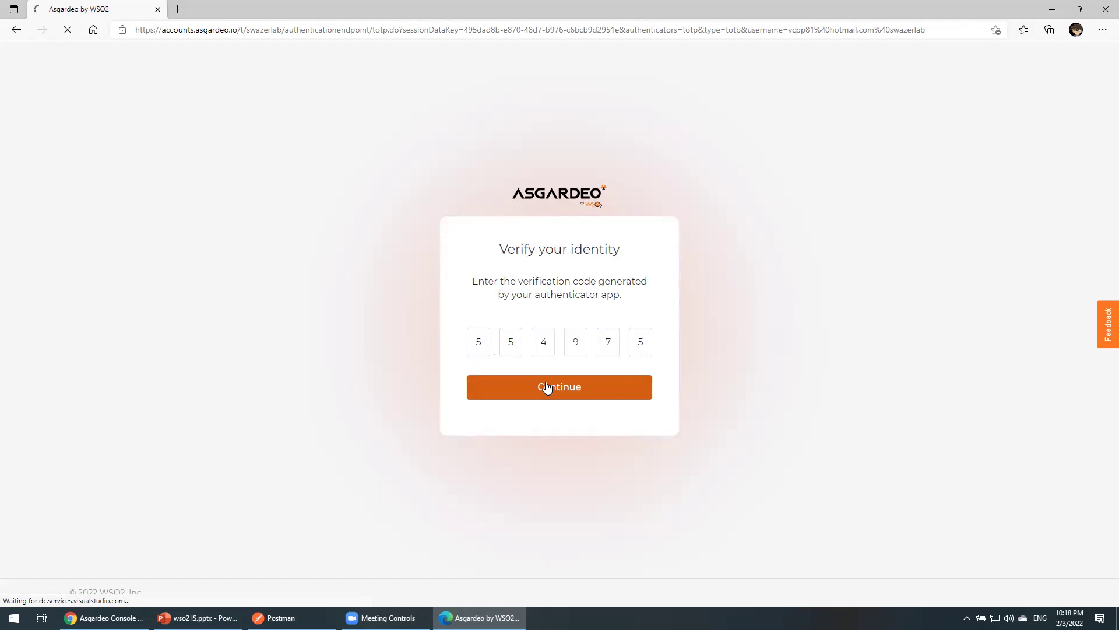
drag(250, 29, 399, 29)
key(ctrl+c)
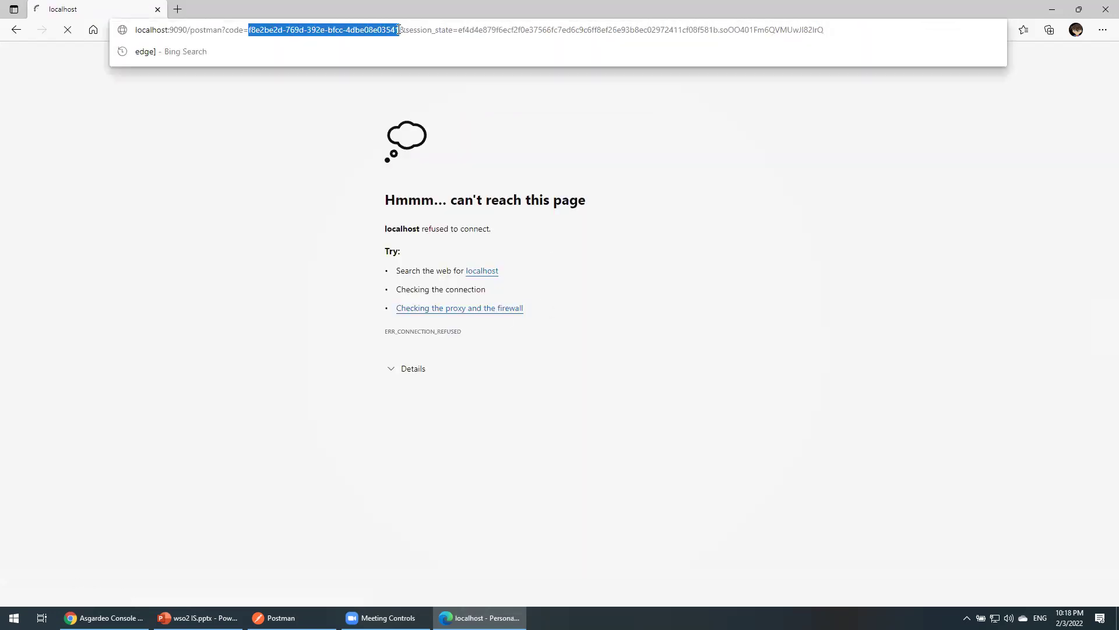
click(291, 617)
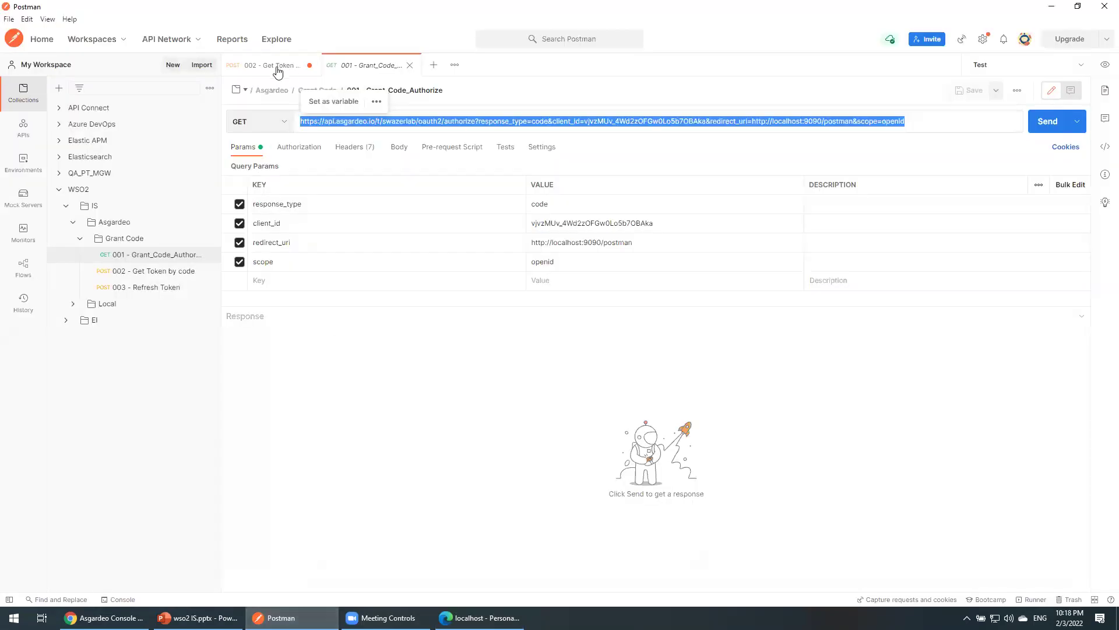
Paste the new code into Get Token by code and send it, receiving 200 OK with tokens.
click(277, 69)
triple_click(579, 208)
key(ctrl+v)
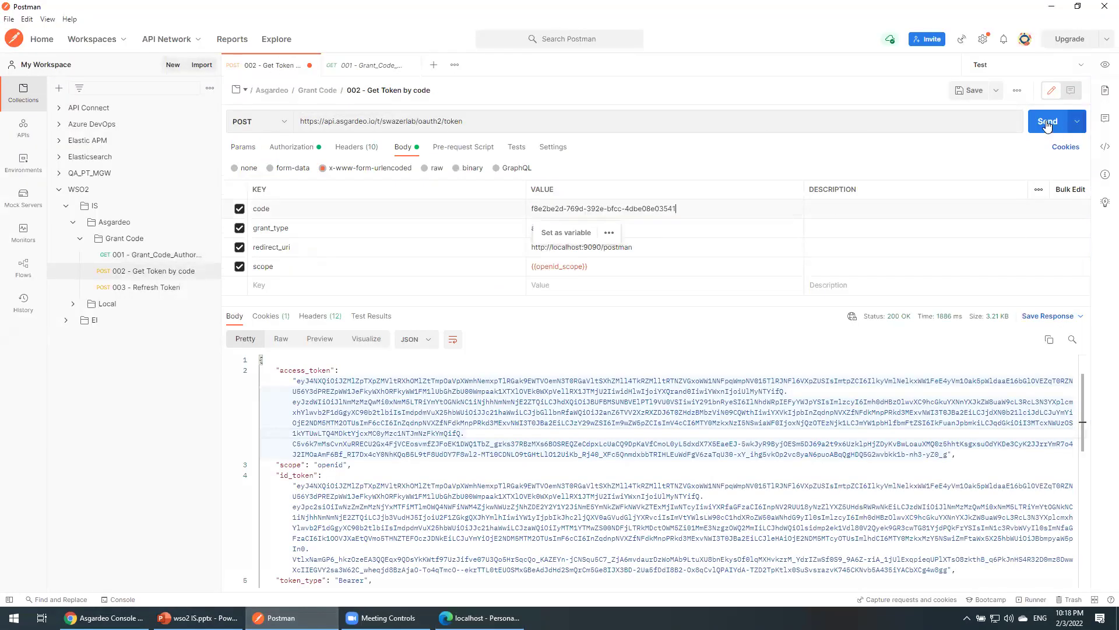
click(1048, 120)
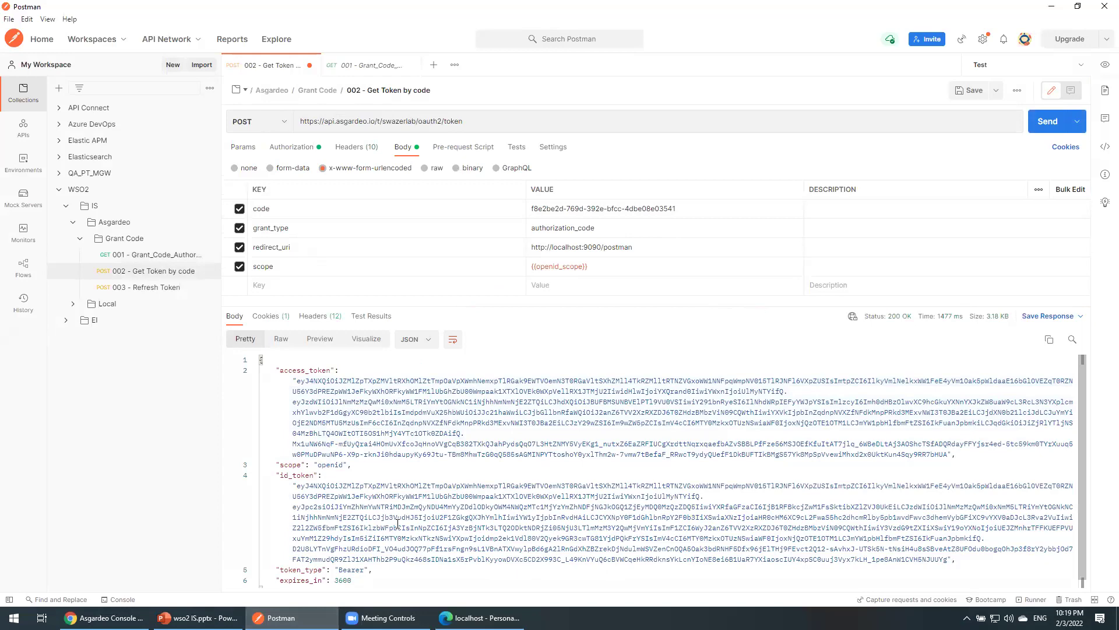
click(479, 617)
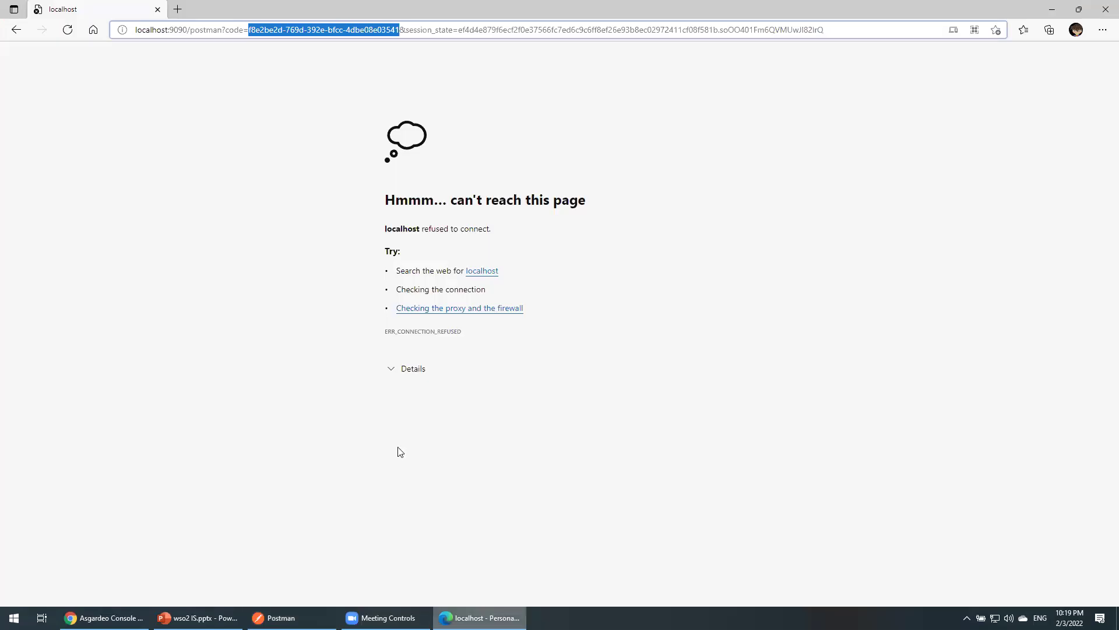
Go to the tenant's myaccount.asgardeo.io My Account site.
click(231, 29)
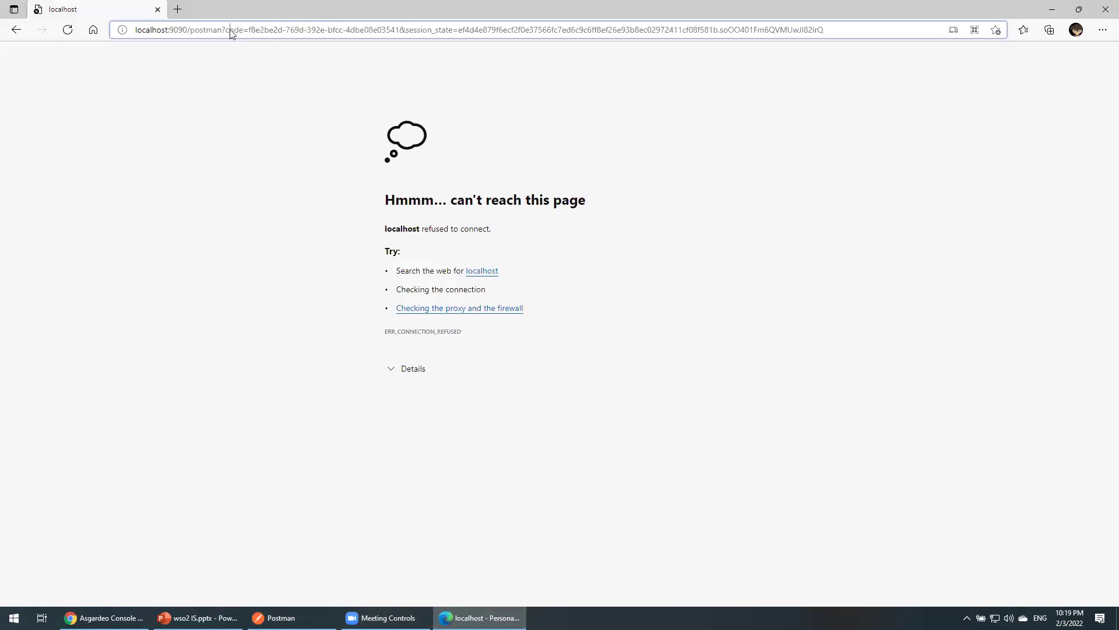
key(ctrl+a)
text(my)
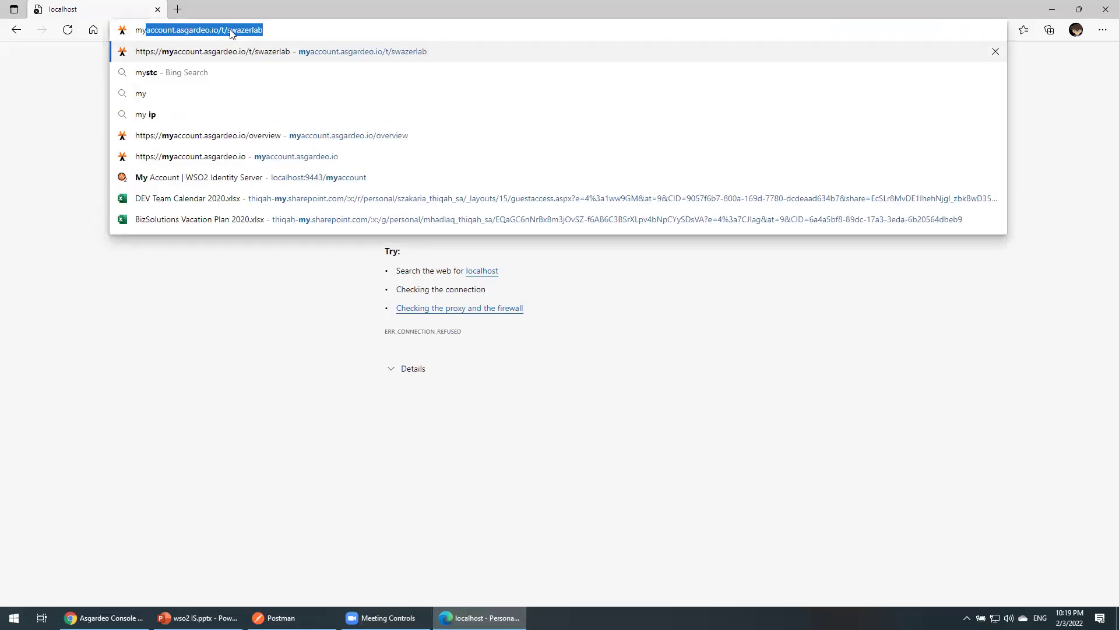
key(End)
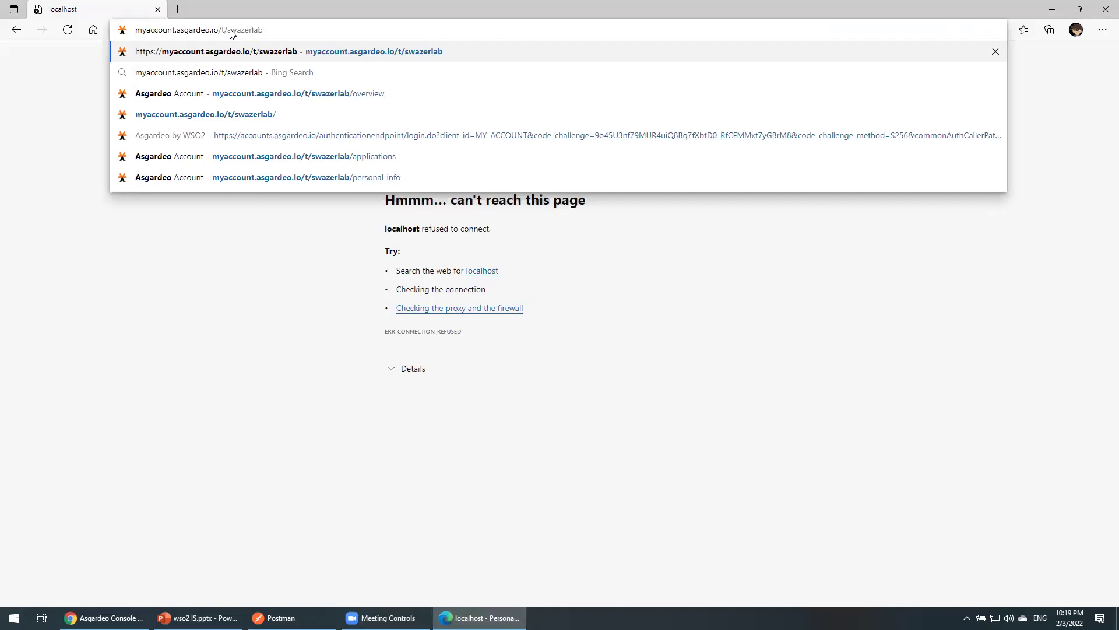
key(Return)
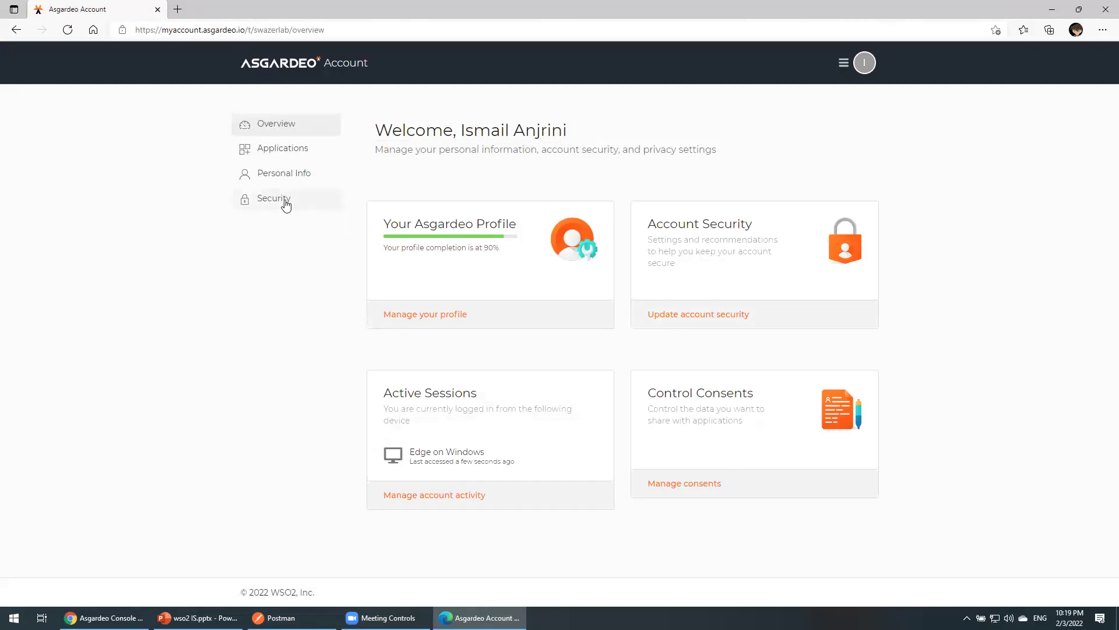
Open Security and view the registered Authenticator App's QR code.
click(284, 200)
scroll(117, 289, down, 4)
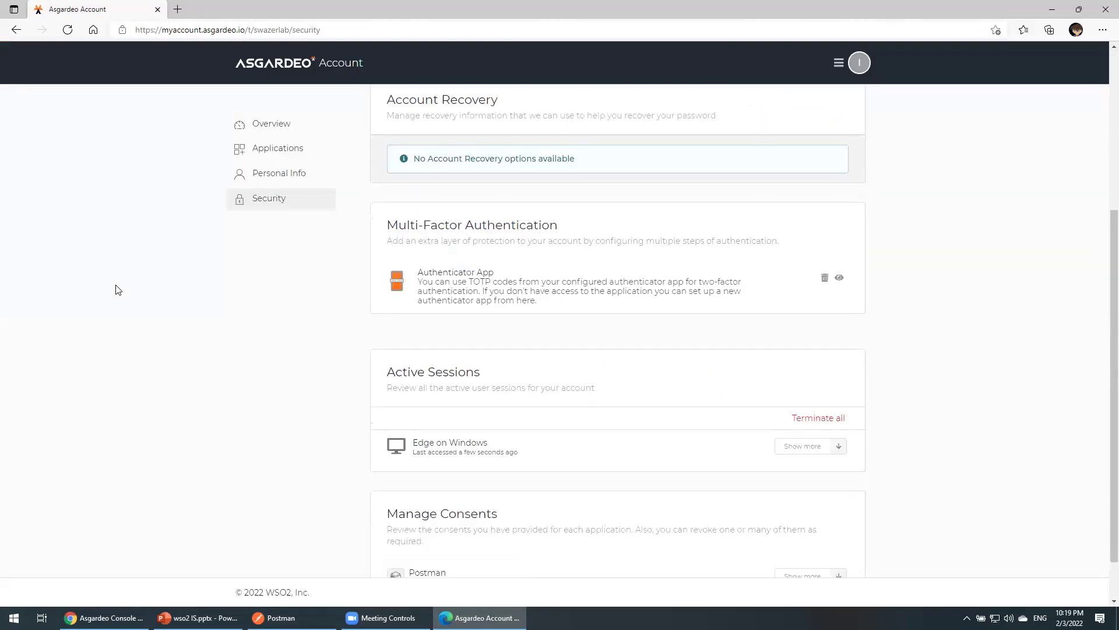
scroll(580, 399, up, 3)
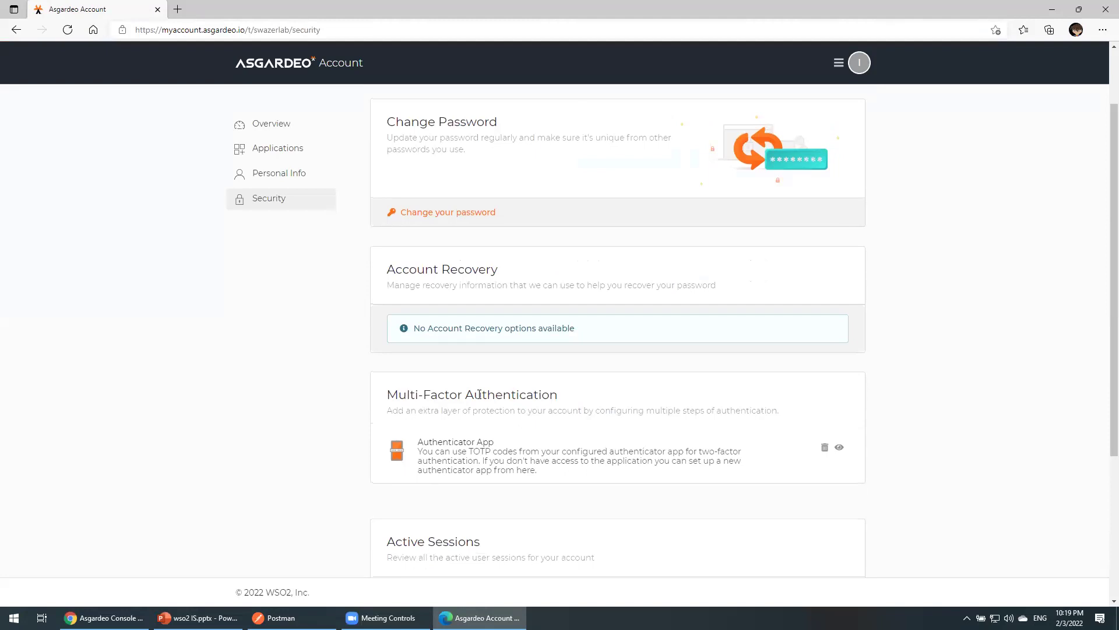
drag(420, 442, 509, 448)
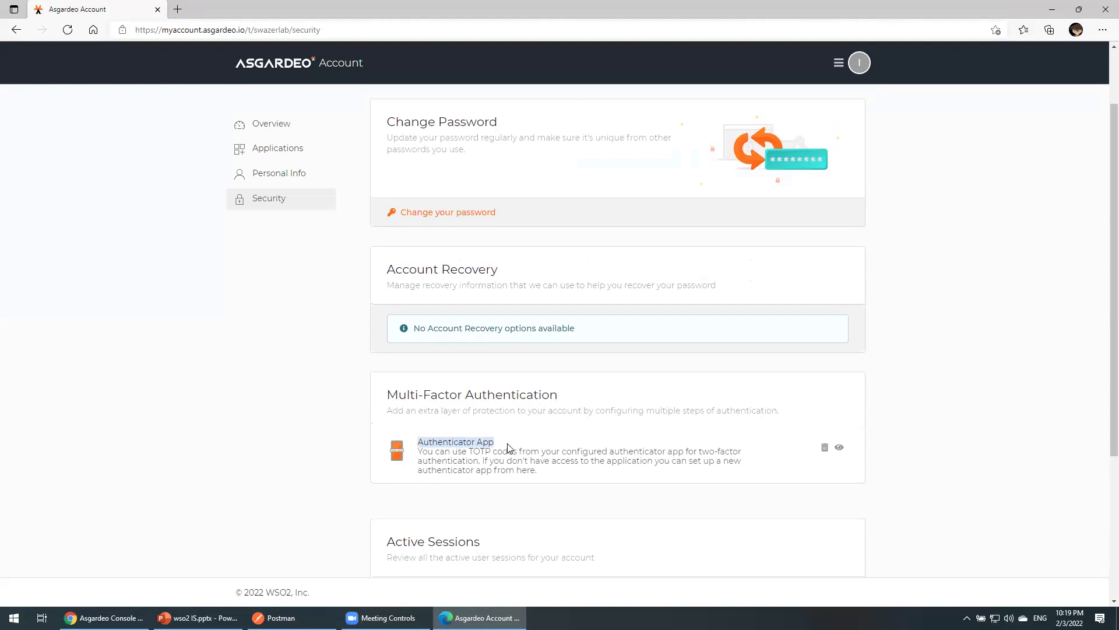
click(509, 449)
drag(433, 452, 687, 464)
click(688, 464)
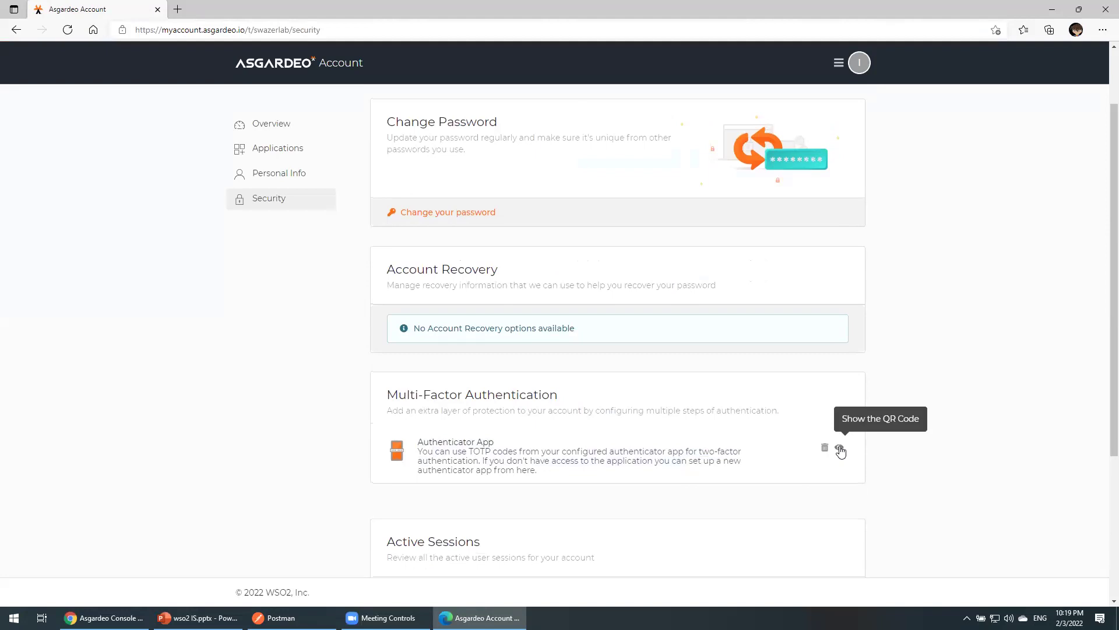
click(840, 451)
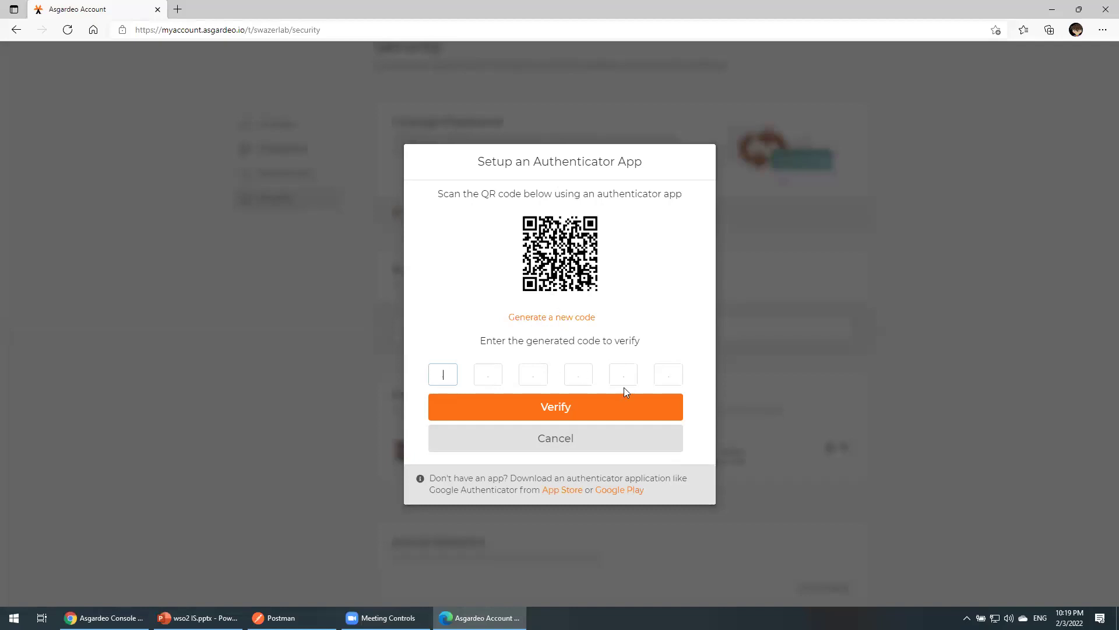
Cancel the QR view and remove the Authenticator App from the account.
click(567, 435)
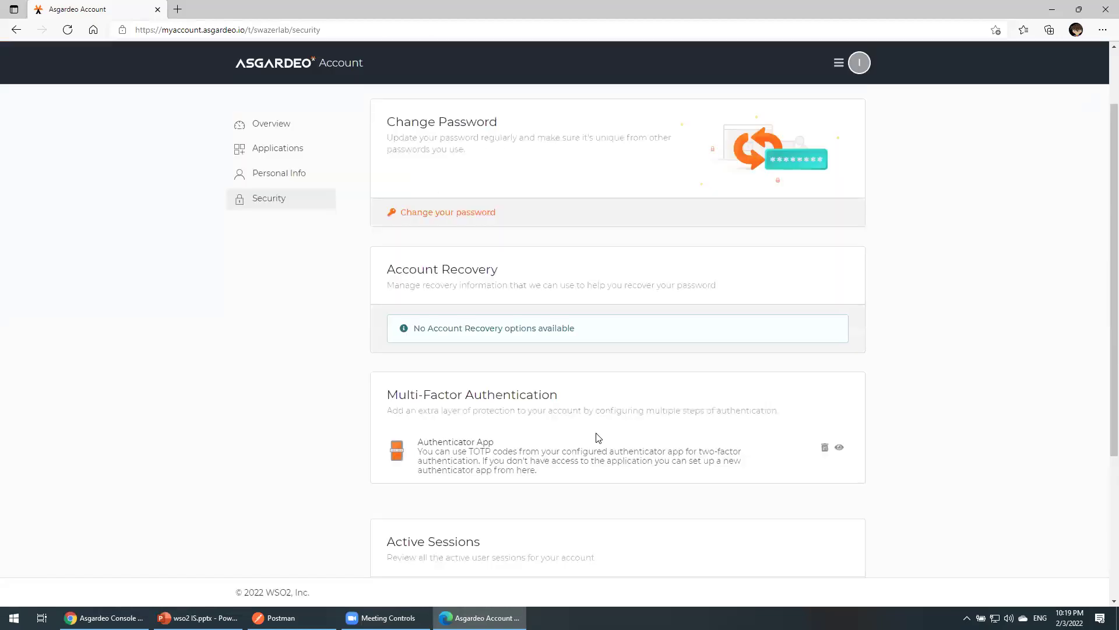
click(828, 448)
click(645, 364)
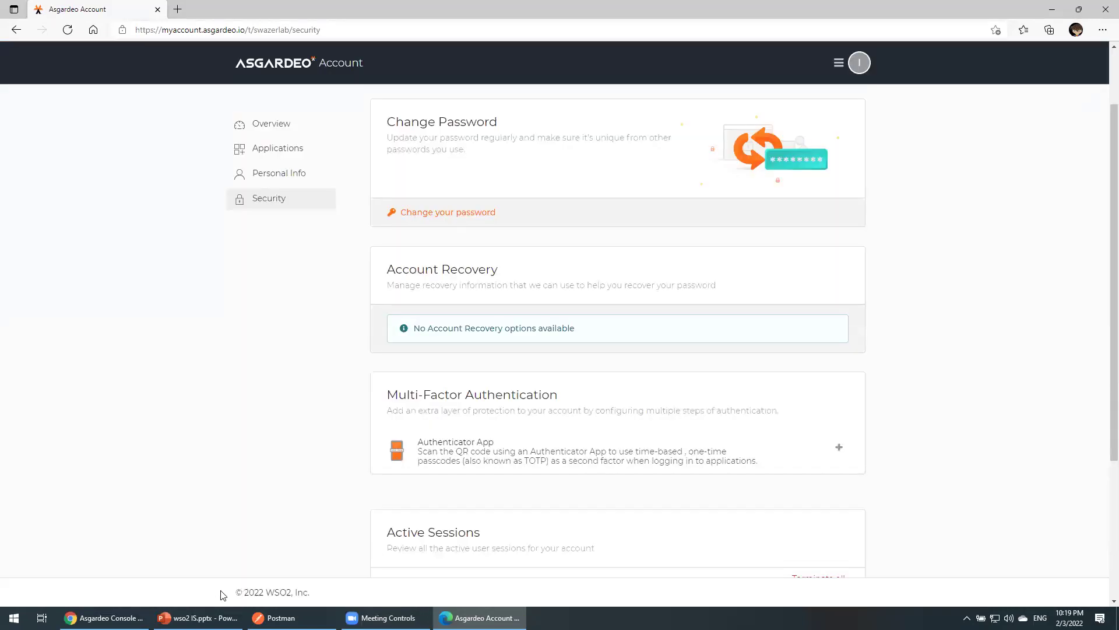
click(103, 617)
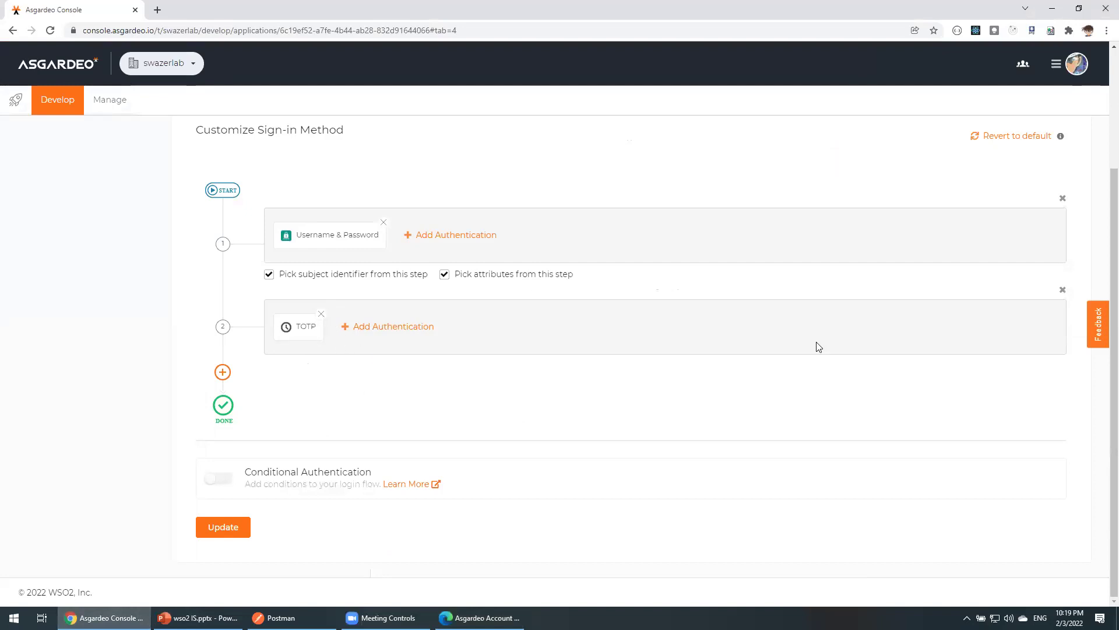
Remove the TOTP step, update the flow, and present the 'WSO2 IS - ASGARDEO - TOTP' slide.
click(1062, 290)
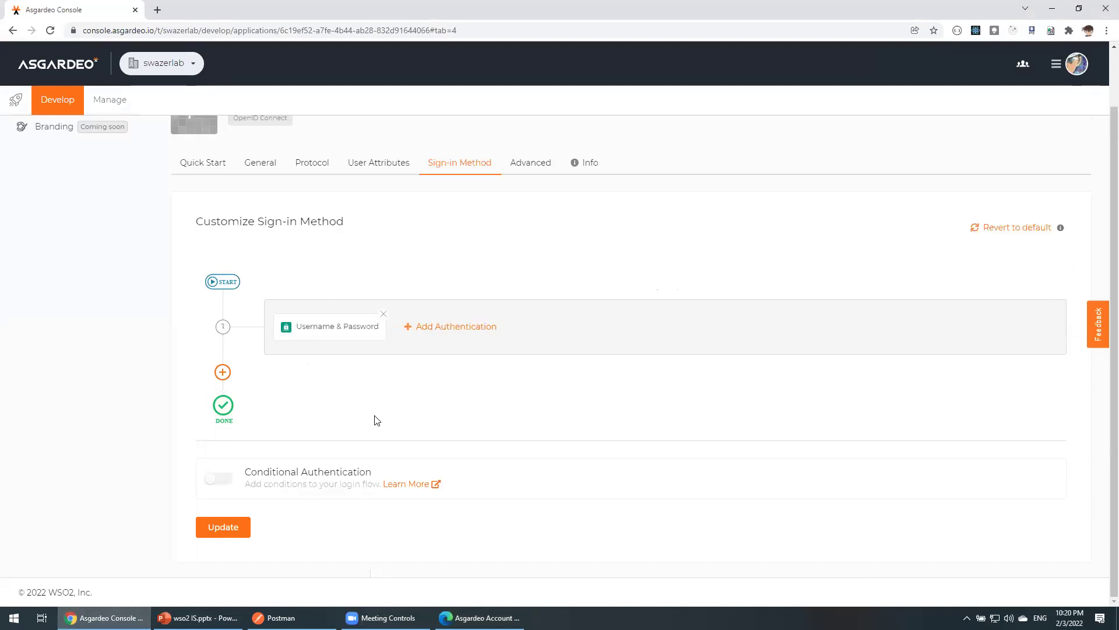
click(210, 530)
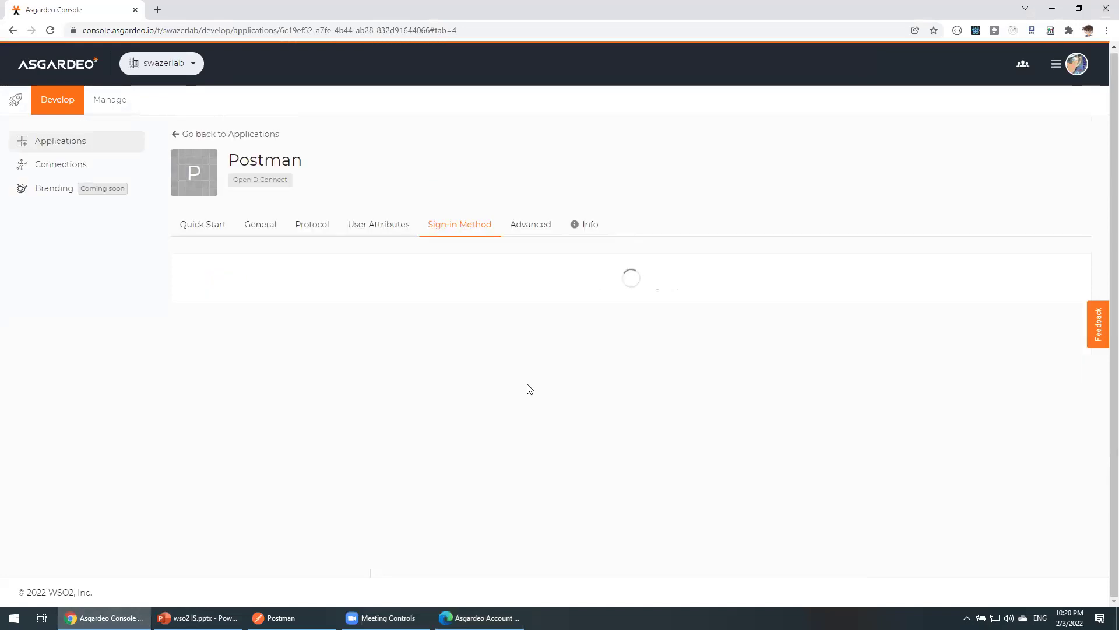
key(alt+Tab)
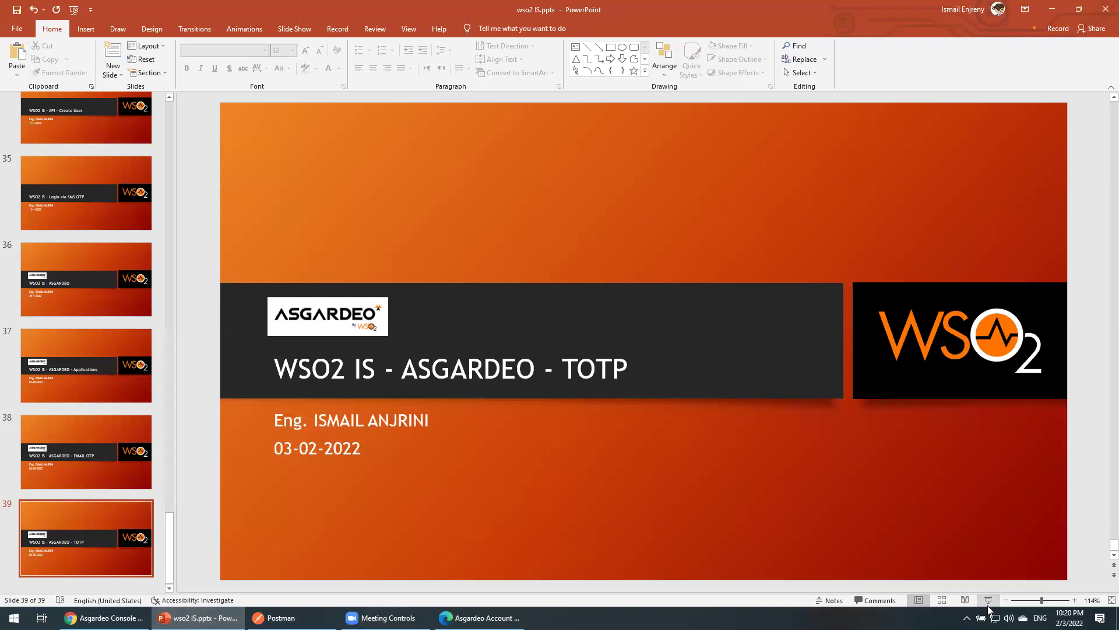
key(F5)
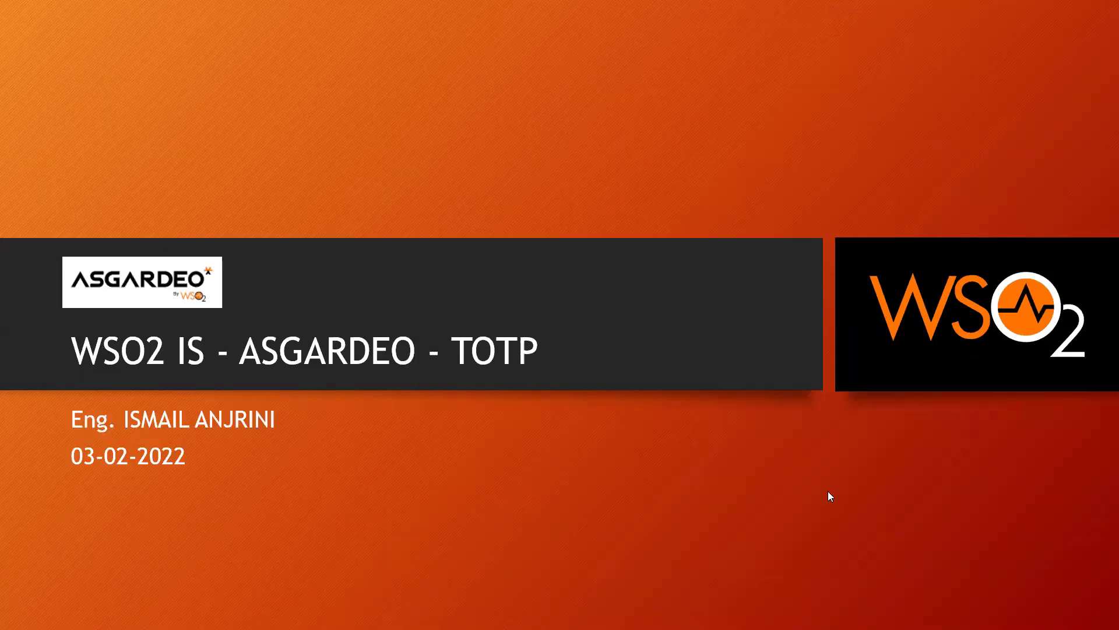